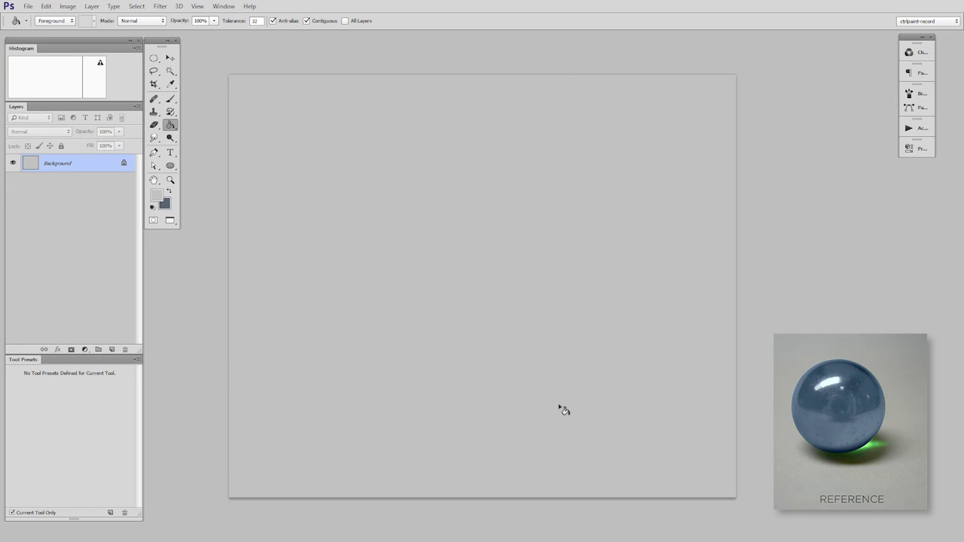
- Create a new layer above the background and set the foreground colour to dark grey 6a6a6a
key(ctrl+alt+shift+n)
key(b)
key(z)
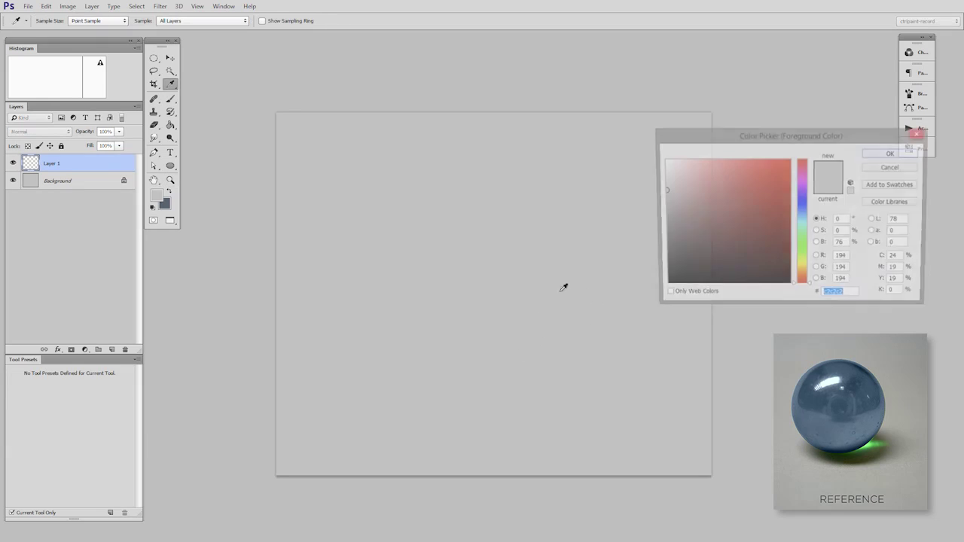
drag(694, 247, 663, 234)
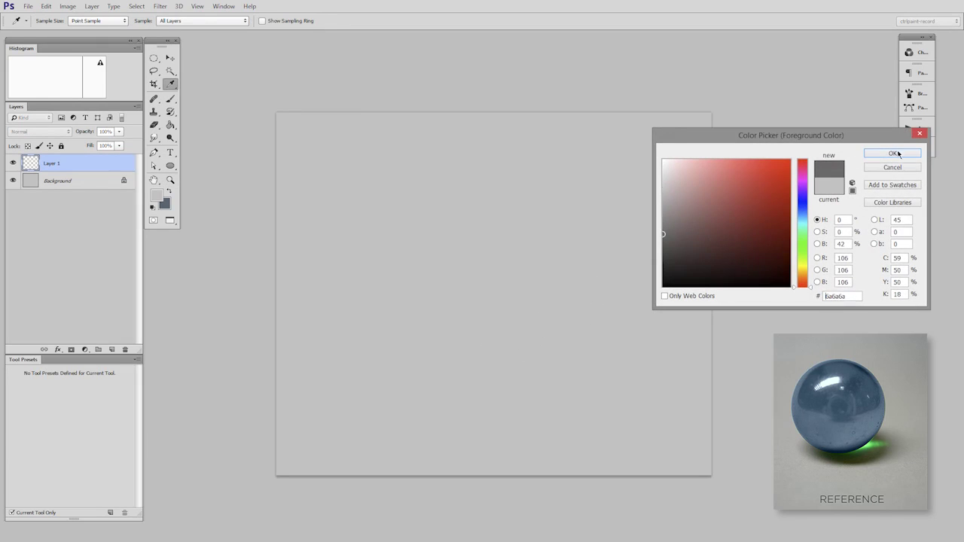
click(898, 154)
- Paint dark grey across the upper part of the canvas with a very large soft brush
key(b)
right_click(534, 279)
click(555, 342)
drag(484, 330, 522, 332)
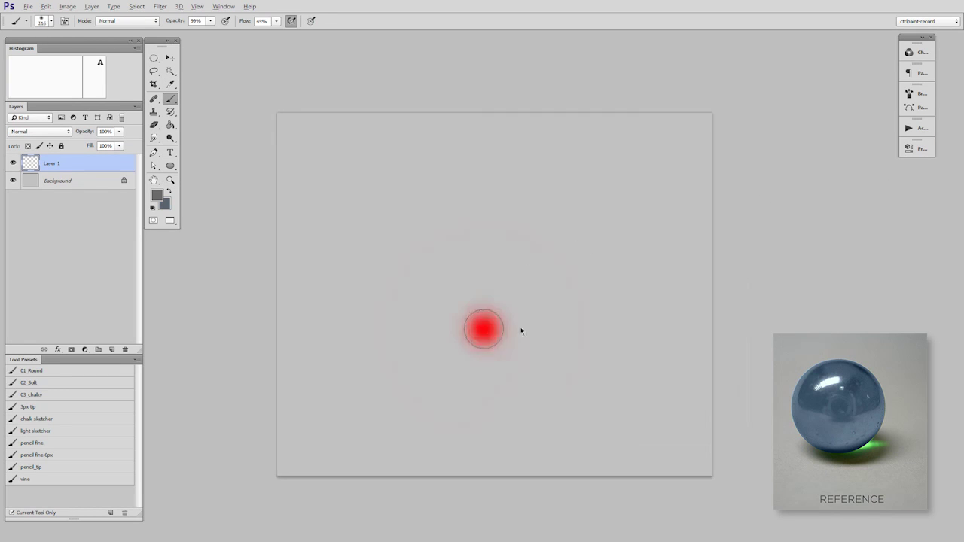
mouse_move(351, 215)
mouse_down()
mouse_move(721, 156)
mouse_move(280, 198)
mouse_move(500, 247)
mouse_move(739, 263)
mouse_move(533, 115)
mouse_up()
drag(580, 400, 623, 418)
- Blend the backdrop into a smooth dark-to-light gradient using greys sampled from the canvas, and merge the layer into Background
alt+click(623, 418)
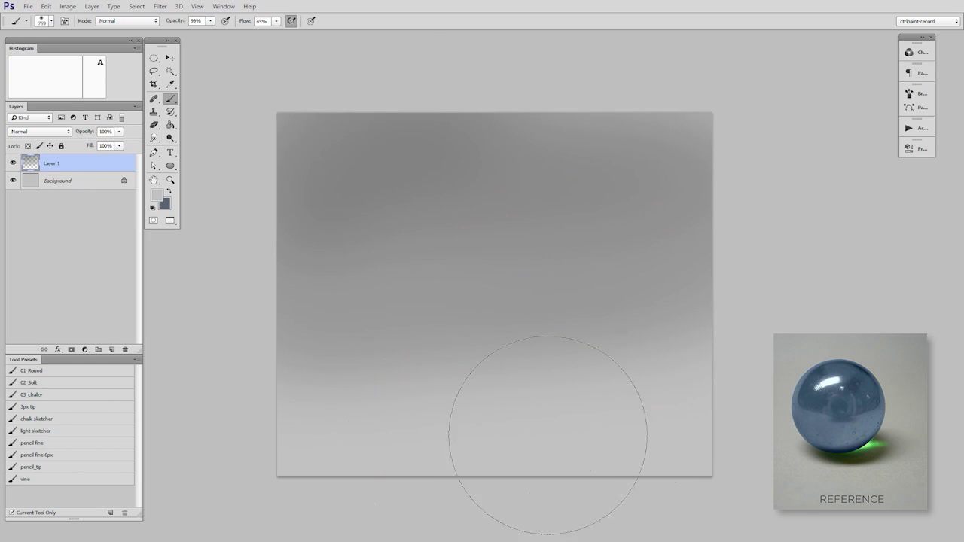
mouse_move(548, 435)
mouse_down()
mouse_move(510, 444)
mouse_move(649, 424)
mouse_move(605, 357)
mouse_move(537, 451)
mouse_move(516, 419)
mouse_up()
mouse_move(437, 426)
mouse_down()
mouse_move(680, 370)
mouse_move(327, 342)
mouse_move(562, 355)
mouse_up()
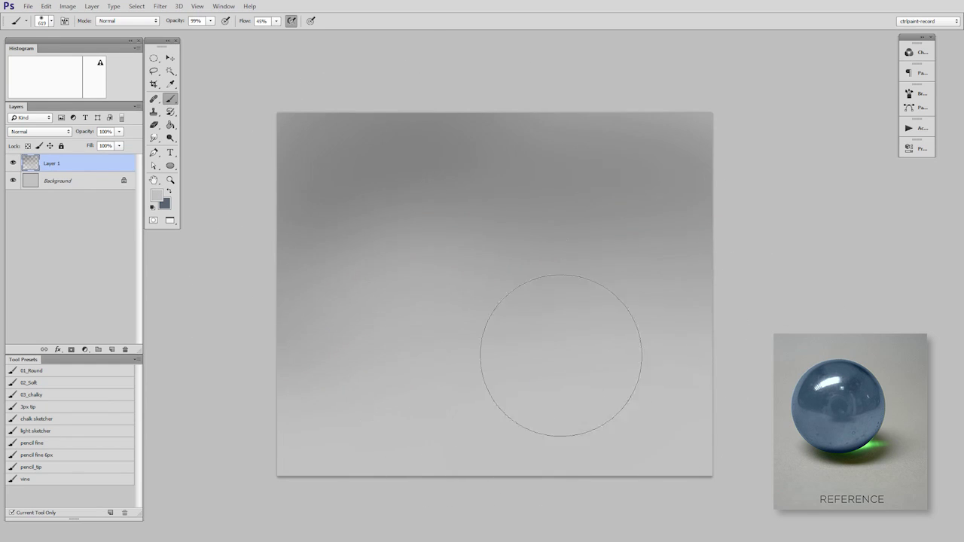
alt+click(528, 143)
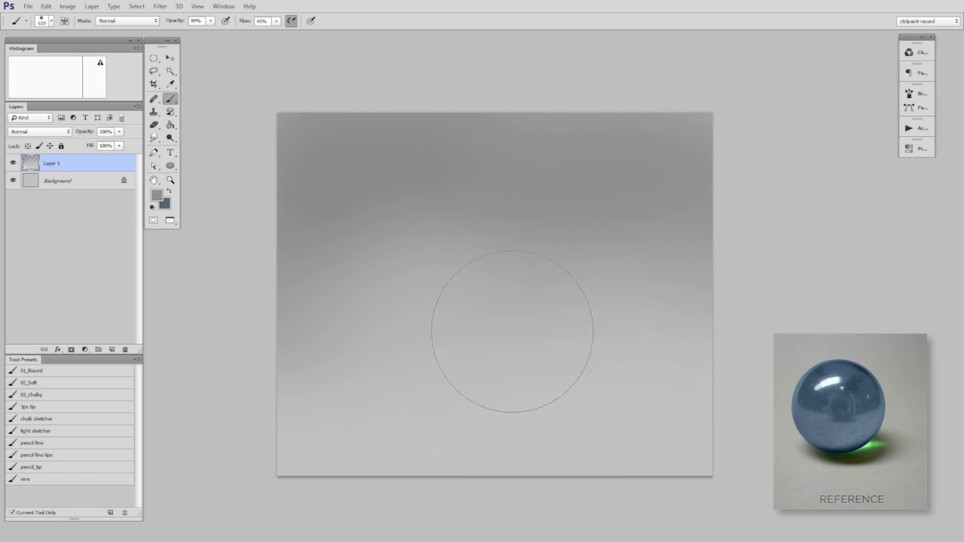
alt+click(482, 341)
drag(483, 316, 374, 452)
key(ctrl+e)
- Add a new empty layer and make a large circular selection around the middle of the canvas
key(ctrl+alt+shift+n)
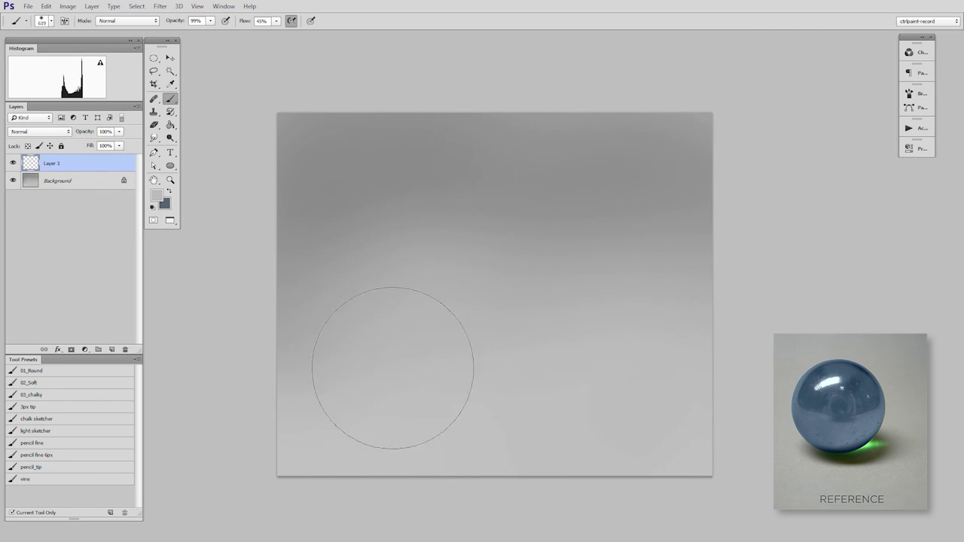
click(155, 61)
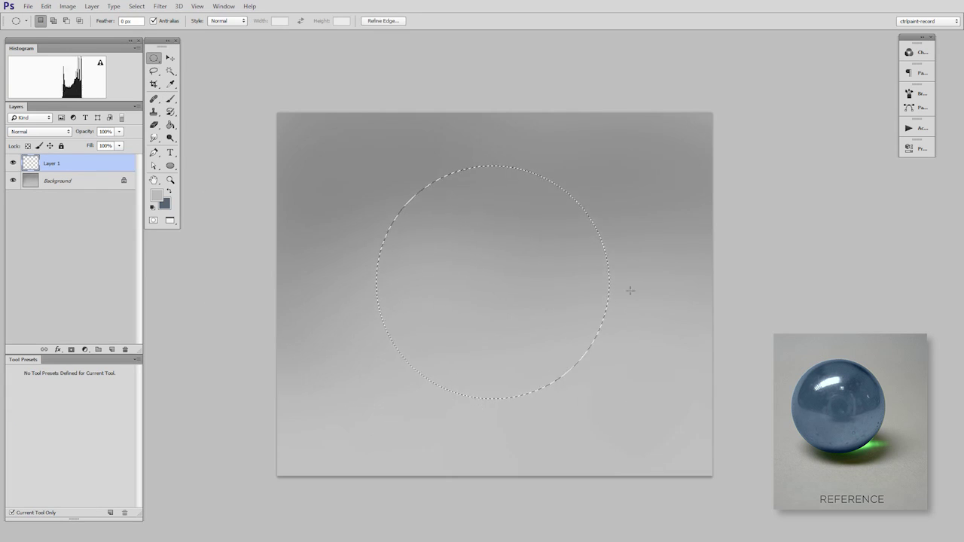
click(401, 173)
key(ctrl+shift+d)
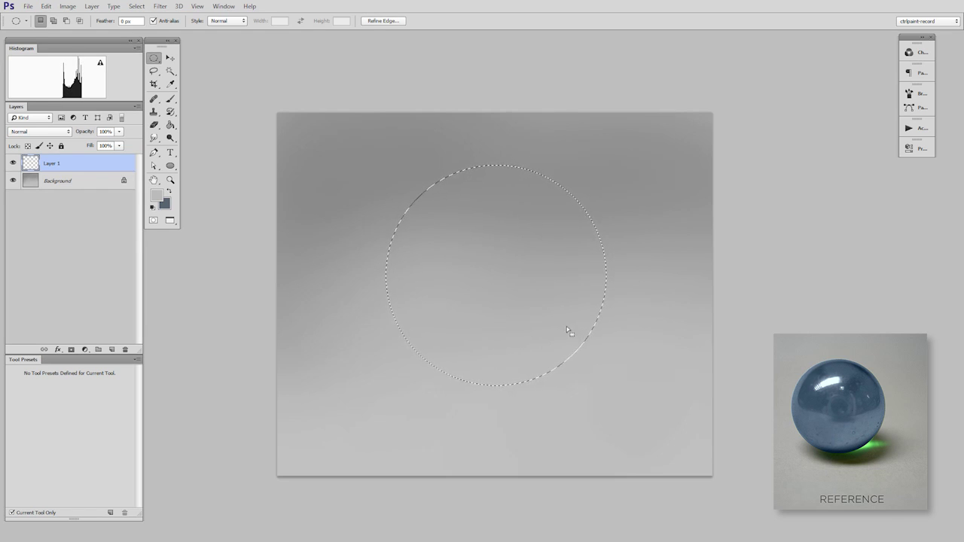
- Create a layer group masked by the circular selection and add a new layer inside it
click(99, 349)
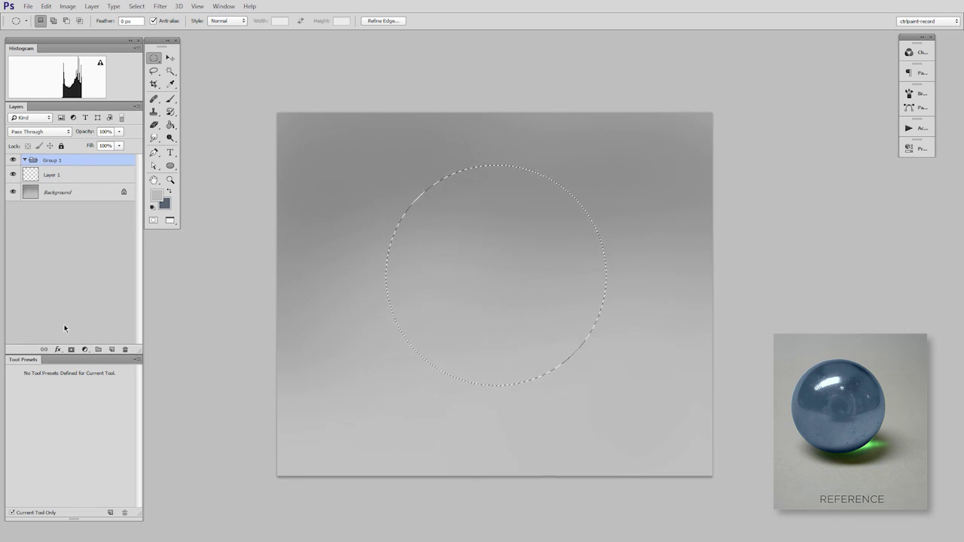
click(72, 350)
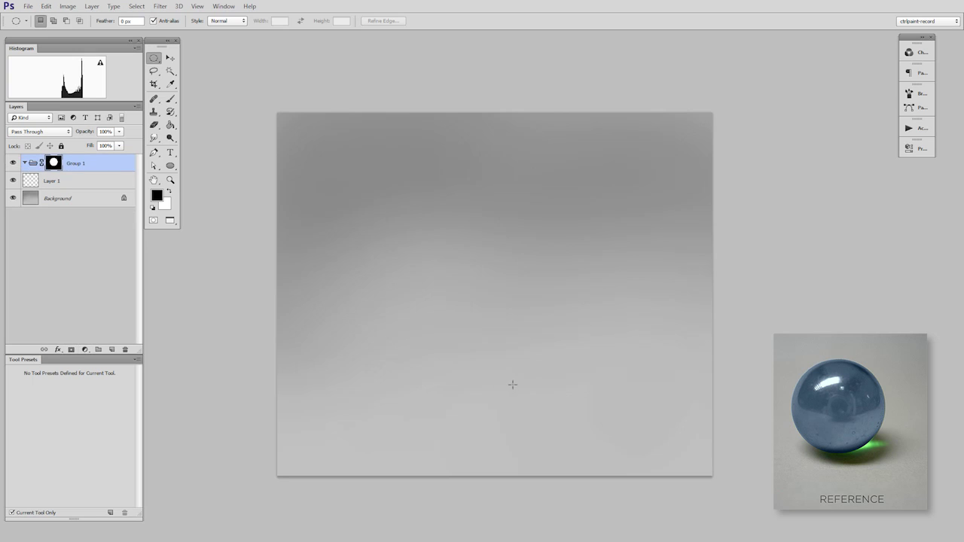
key(ctrl+shift+alt+n)
- Set the foreground colour to muted blue 516c83 and paint the masked circle solid with it
key(b)
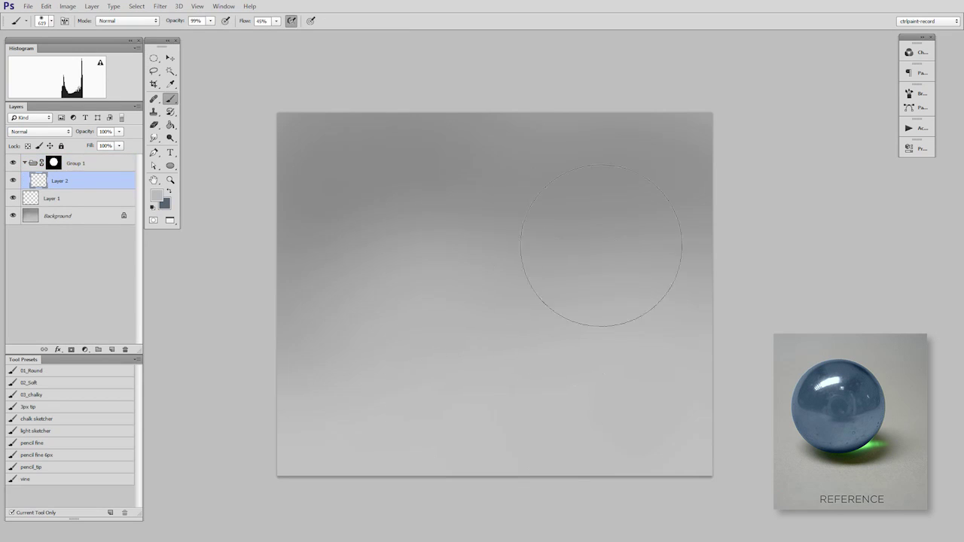
key(n)
drag(804, 210, 804, 214)
drag(688, 205, 706, 193)
click(711, 222)
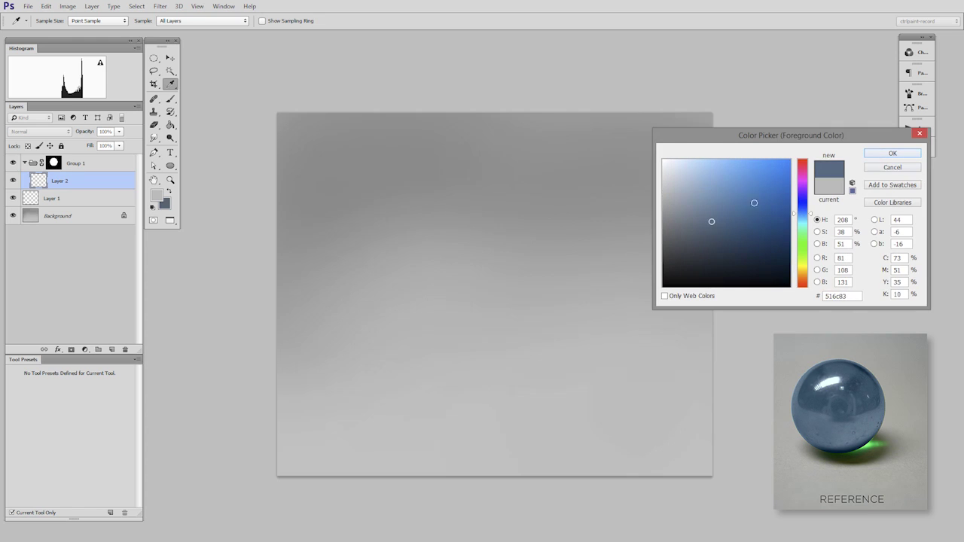
click(891, 155)
key(b)
mouse_move(515, 334)
mouse_down()
mouse_move(538, 243)
mouse_move(508, 401)
mouse_up()
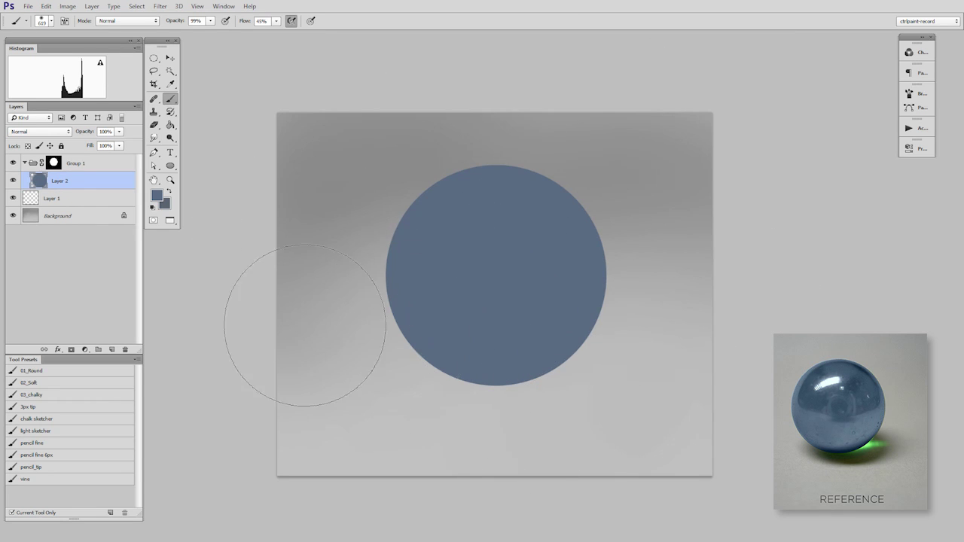
- Paint a very dark grey elliptical cast shadow beneath the sphere on Layer 1 with a flat brush
click(70, 205)
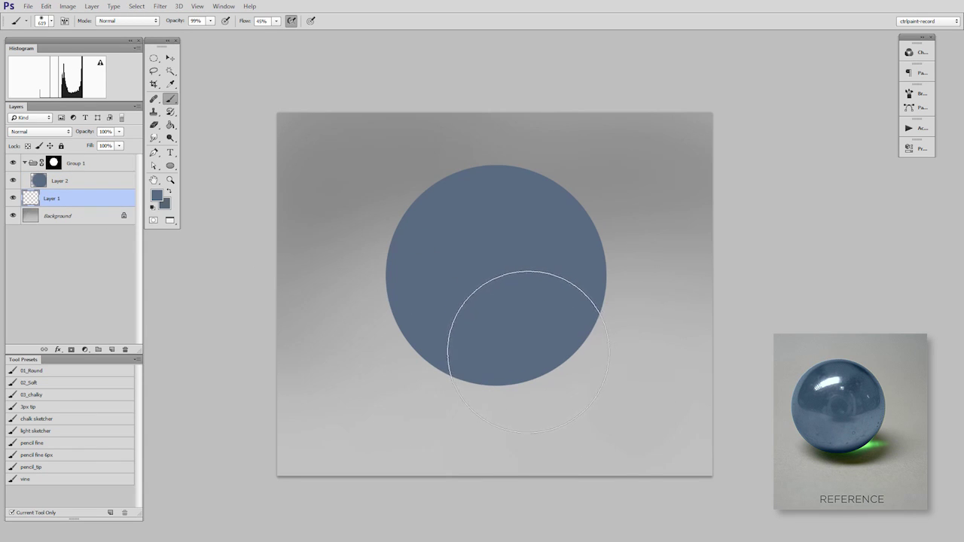
right_click(530, 351)
key(Escape)
key(n)
click(686, 258)
click(889, 154)
mouse_move(497, 386)
mouse_down()
mouse_move(532, 377)
mouse_move(495, 404)
mouse_move(485, 390)
mouse_move(595, 381)
mouse_move(491, 392)
mouse_move(479, 376)
mouse_move(518, 416)
mouse_move(525, 409)
mouse_up()
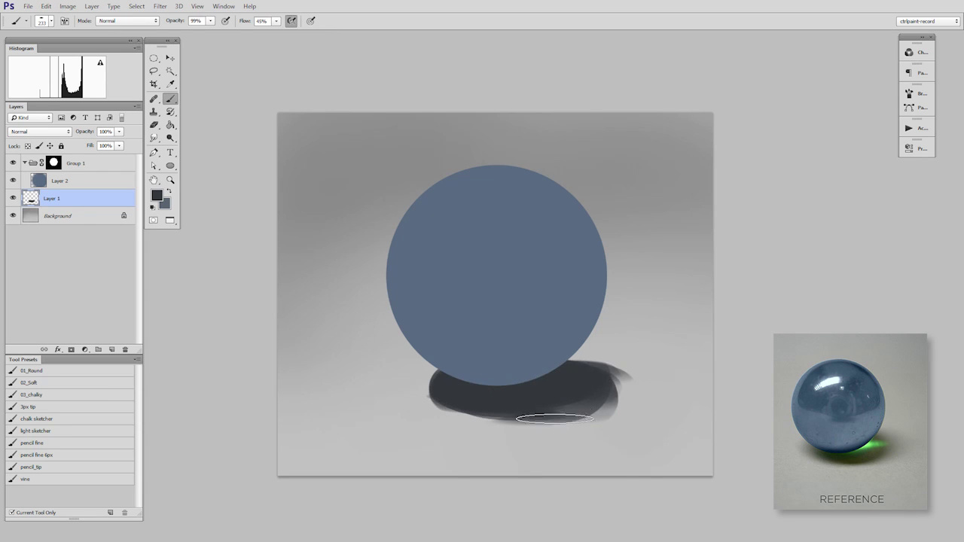
- Shift the cast shadow slightly to the left with Free Transform
key(ctrl+t)
drag(635, 360, 634, 364)
drag(580, 409, 569, 404)
key(Return)
- Erase the ragged right end and lower edge of the cast shadow to soften its outline
key(e)
right_click(577, 376)
click(621, 445)
drag(534, 446, 537, 445)
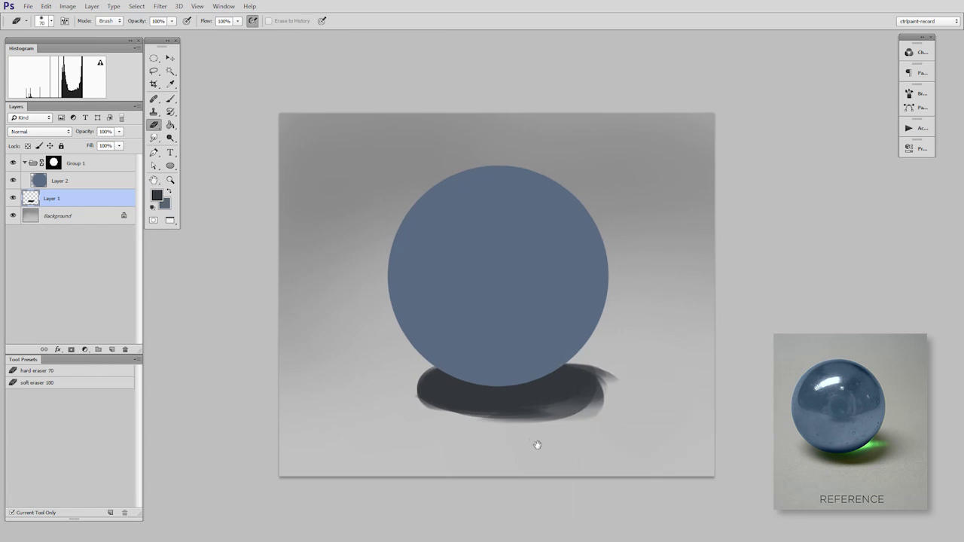
drag(531, 350, 617, 374)
drag(544, 430, 618, 401)
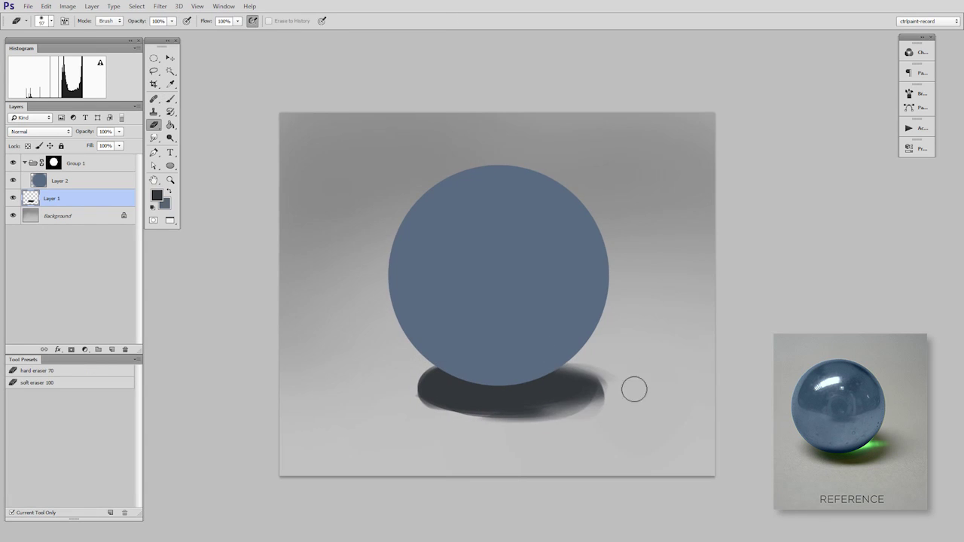
mouse_move(578, 352)
mouse_down()
mouse_move(519, 449)
mouse_move(623, 373)
mouse_move(584, 438)
mouse_move(479, 431)
mouse_move(630, 415)
mouse_up()
drag(561, 456, 612, 357)
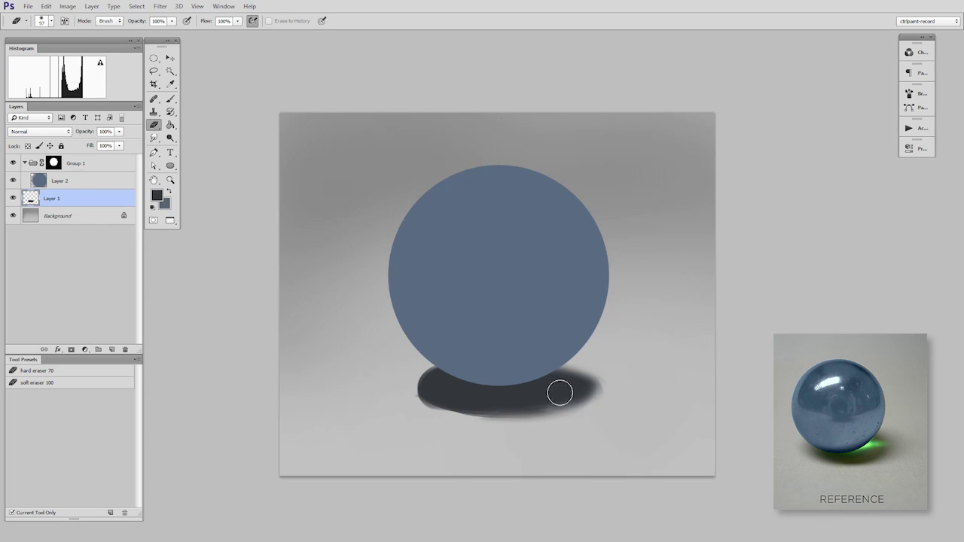
- Repaint the right side of the cast shadow with a flat brush to even out its shape
key(b)
right_click(566, 417)
click(602, 443)
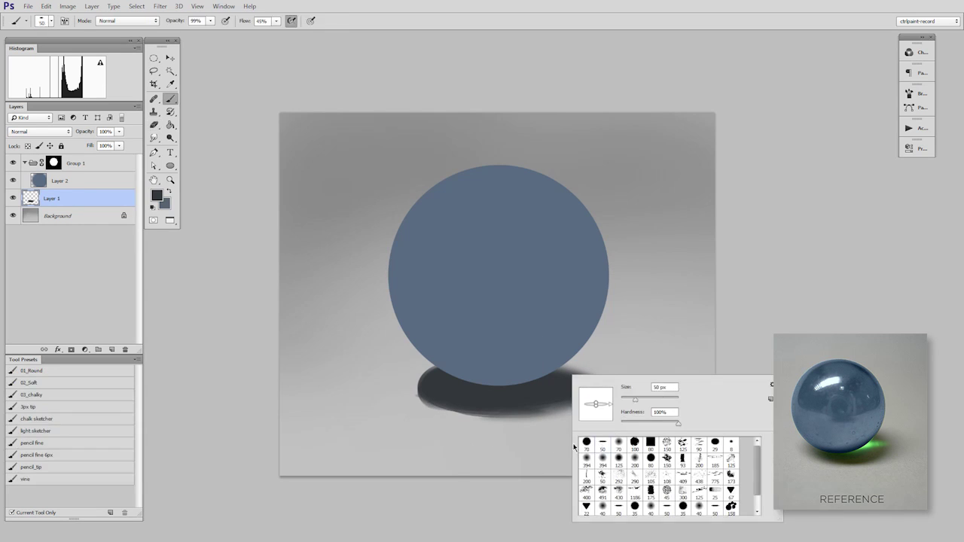
click(530, 443)
mouse_move(568, 382)
mouse_down()
mouse_move(529, 375)
mouse_move(526, 401)
mouse_move(537, 411)
mouse_move(489, 410)
mouse_move(562, 407)
mouse_up()
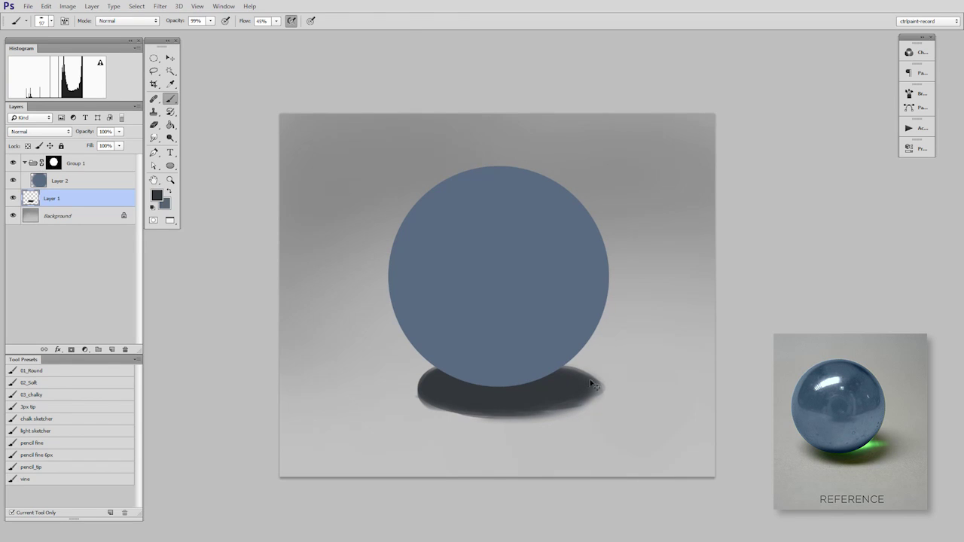
- Stretch the cast shadow slightly taller with Free Transform
key(ctrl+t)
drag(513, 361, 513, 353)
mouse_move(562, 405)
mouse_down()
mouse_move(603, 388)
mouse_move(565, 396)
mouse_up()
key(Return)
key(ctrl+t)
key(Return)
- Add a layer above the shadow and paint a green 3a8561 streak of light just under the sphere's right side
key(ctrl+shift+alt+n)
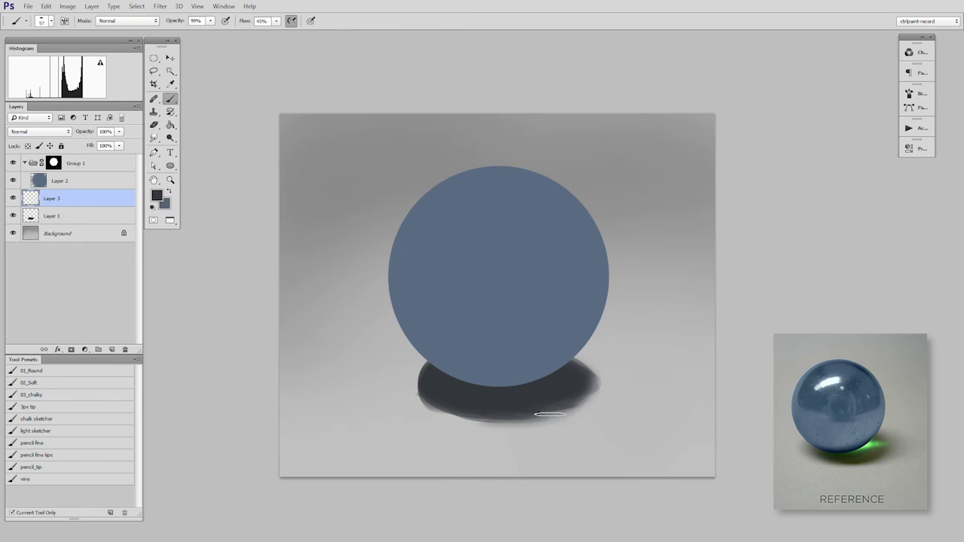
key(n)
drag(812, 215, 812, 232)
drag(711, 256, 734, 218)
click(892, 154)
mouse_move(535, 389)
mouse_down()
mouse_move(562, 371)
mouse_move(568, 389)
mouse_move(582, 388)
mouse_move(517, 403)
mouse_move(595, 385)
mouse_up()
- Shift the foreground green slightly toward yellow and rework the light streak, keeping its right end inside the shadow
key(e)
key(n)
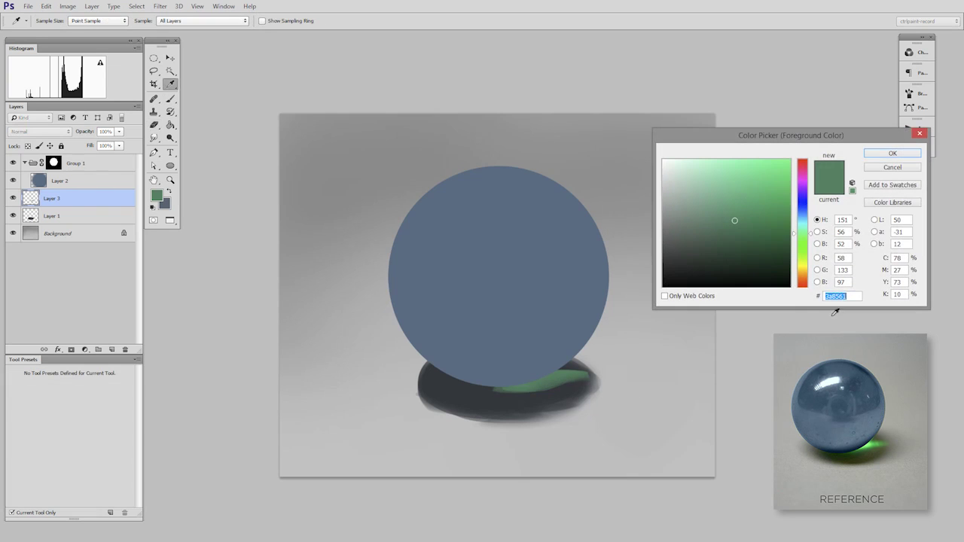
click(809, 237)
click(891, 154)
key(b)
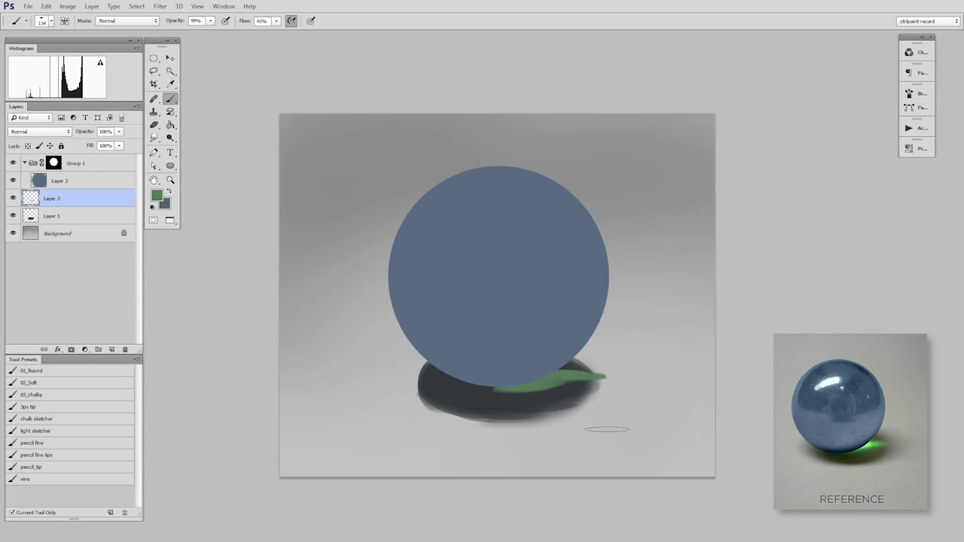
key(e)
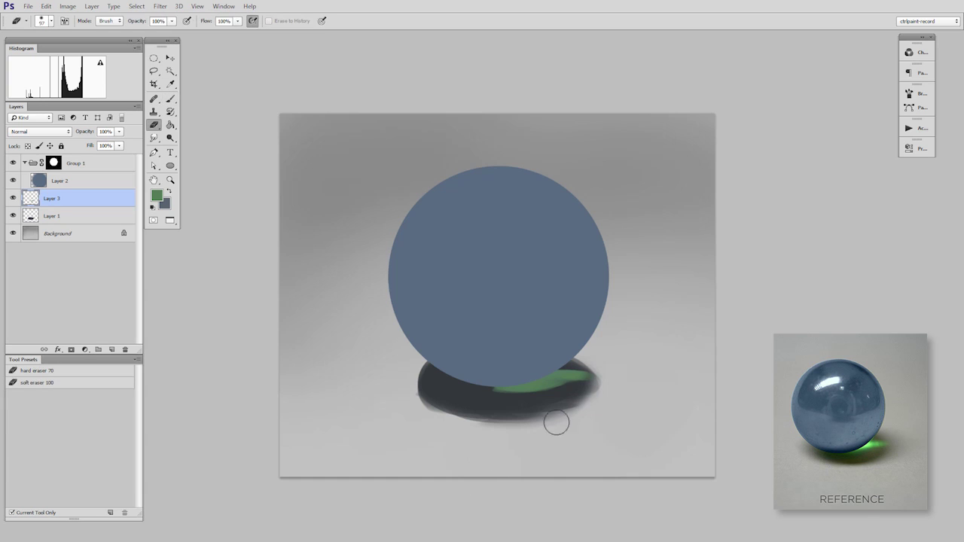
- Add a new layer at the top of Group 1 and lasso a dome-shaped reflection area on the sphere's upper half
click(103, 169)
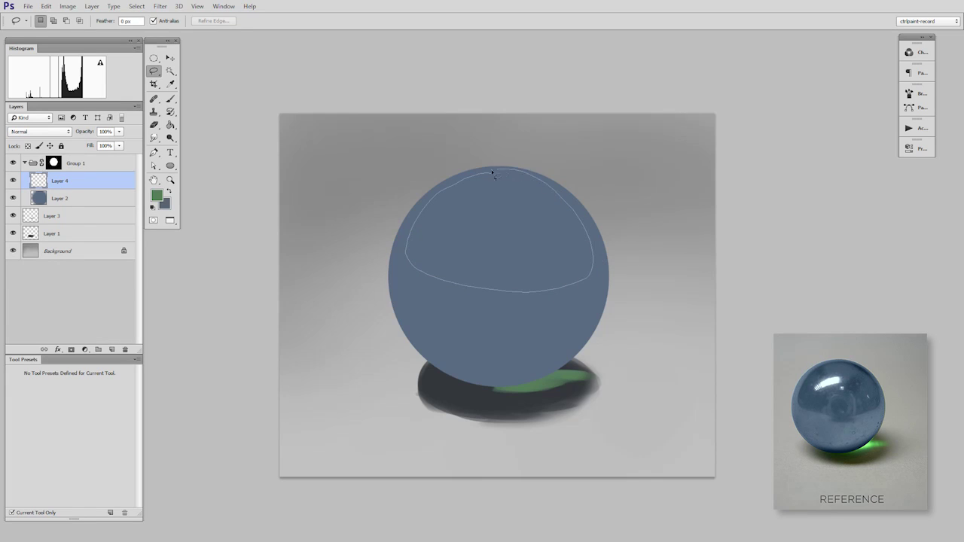
drag(492, 172, 494, 174)
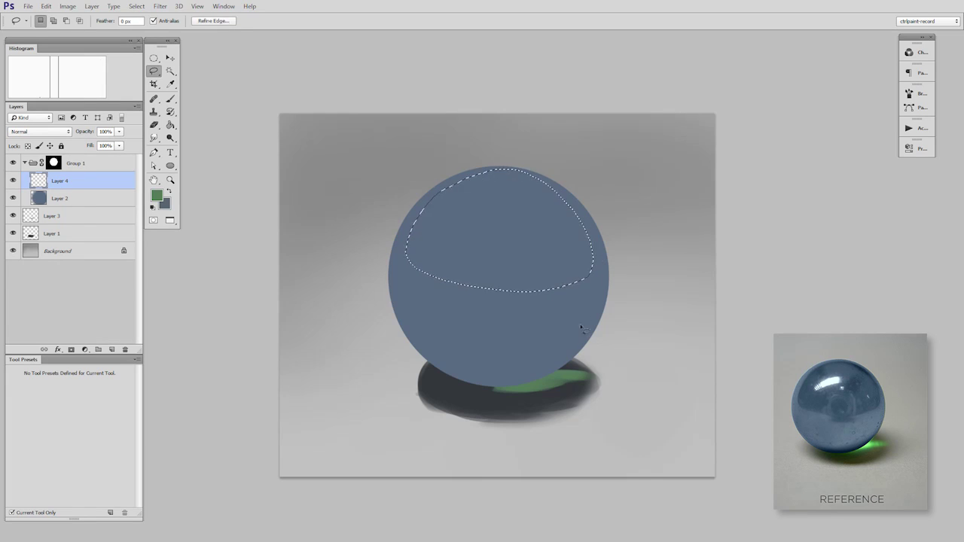
- Fill the dome-shaped selection with dark blue 2a455d and deselect it
click(171, 126)
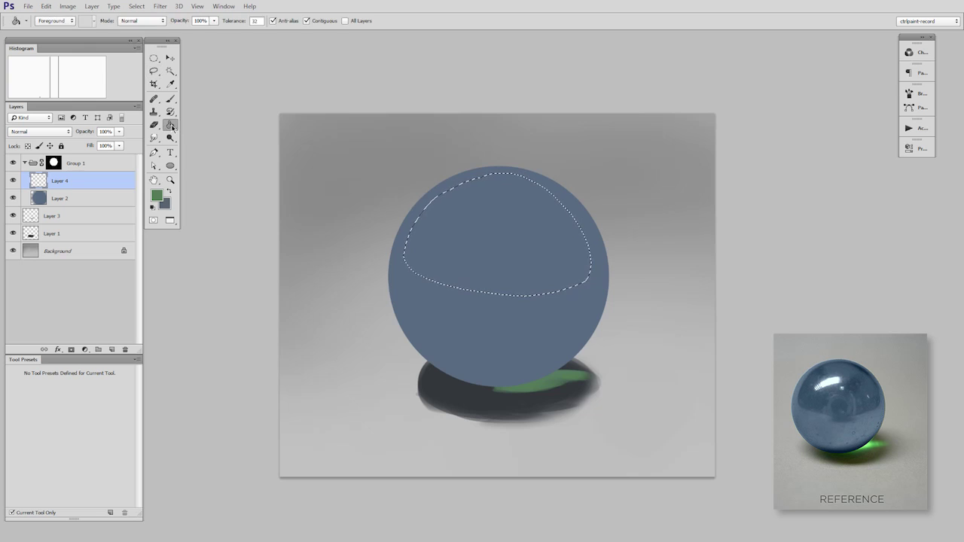
alt+click(546, 262)
key(n)
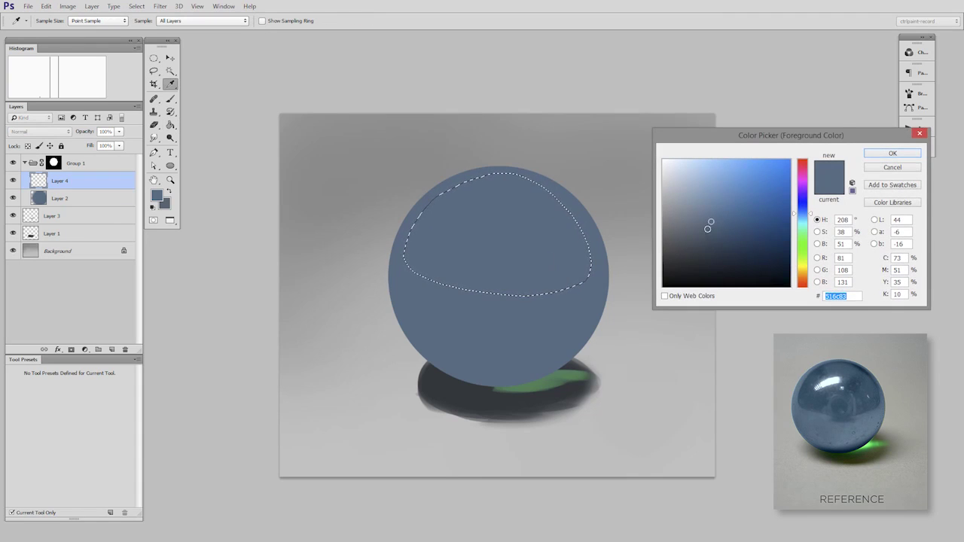
mouse_move(714, 226)
mouse_down()
mouse_move(721, 241)
mouse_move(736, 239)
mouse_up()
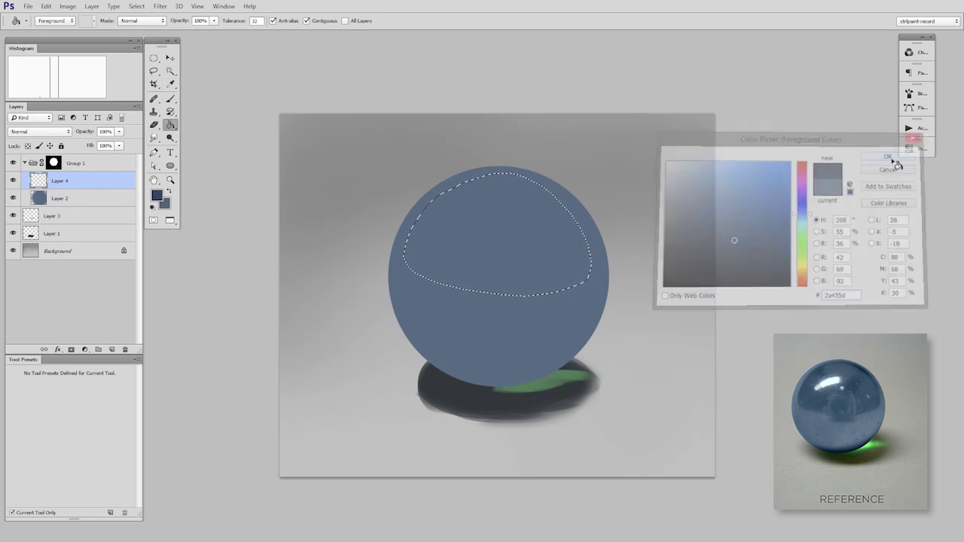
click(515, 284)
click(154, 58)
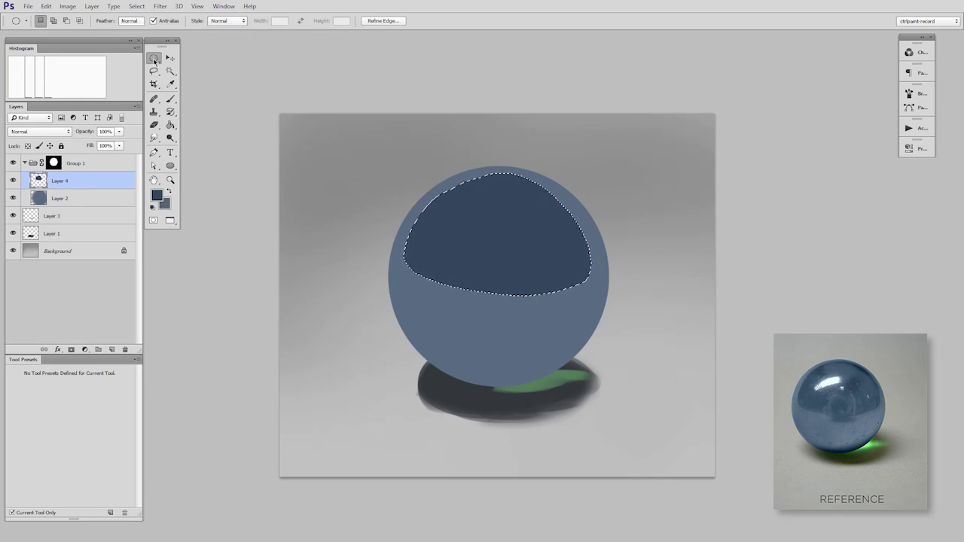
click(307, 296)
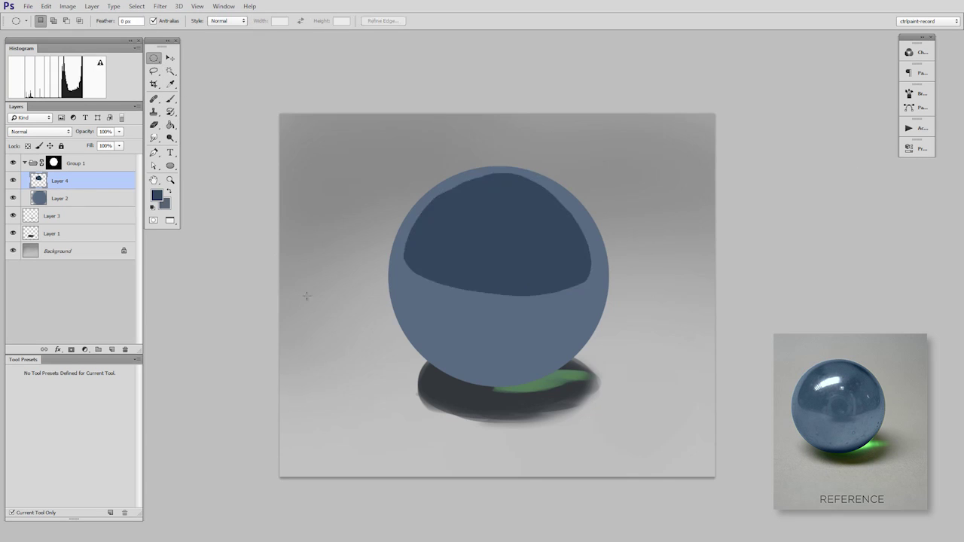
- Nudge the dome-shaped reflection and warp its sides outward so its outline follows the sphere's rim more closely
click(171, 59)
mouse_move(577, 301)
mouse_down()
mouse_move(570, 306)
mouse_move(577, 299)
mouse_up()
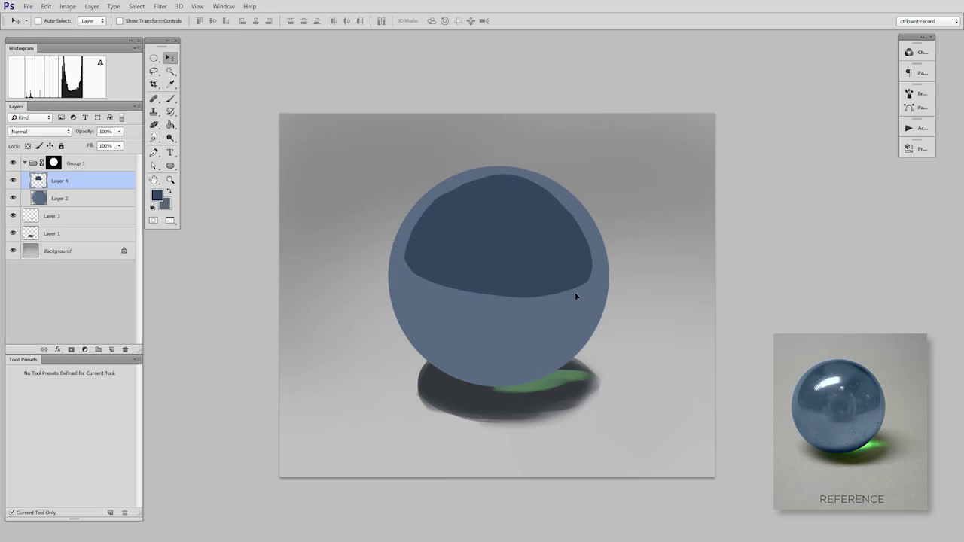
key(ctrl+t)
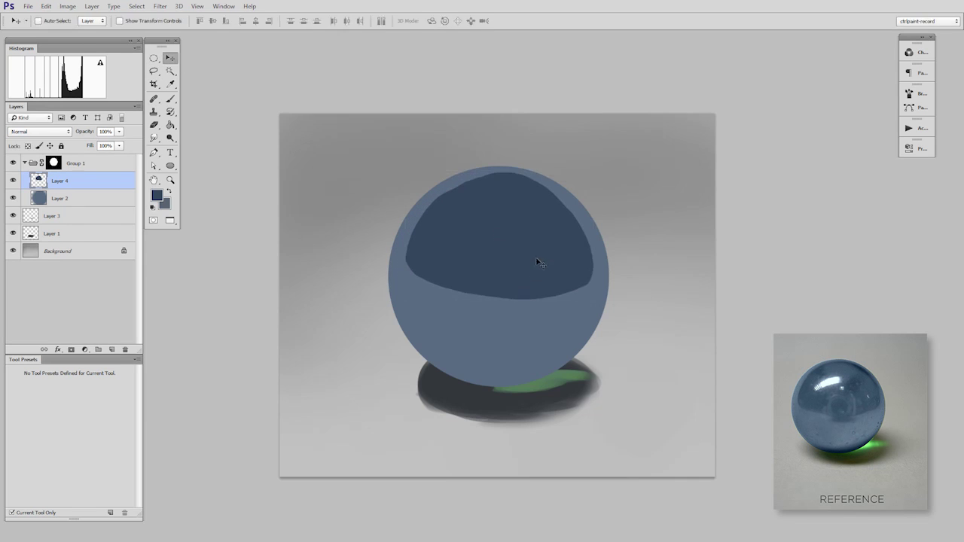
right_click(541, 249)
click(571, 328)
drag(565, 235, 573, 226)
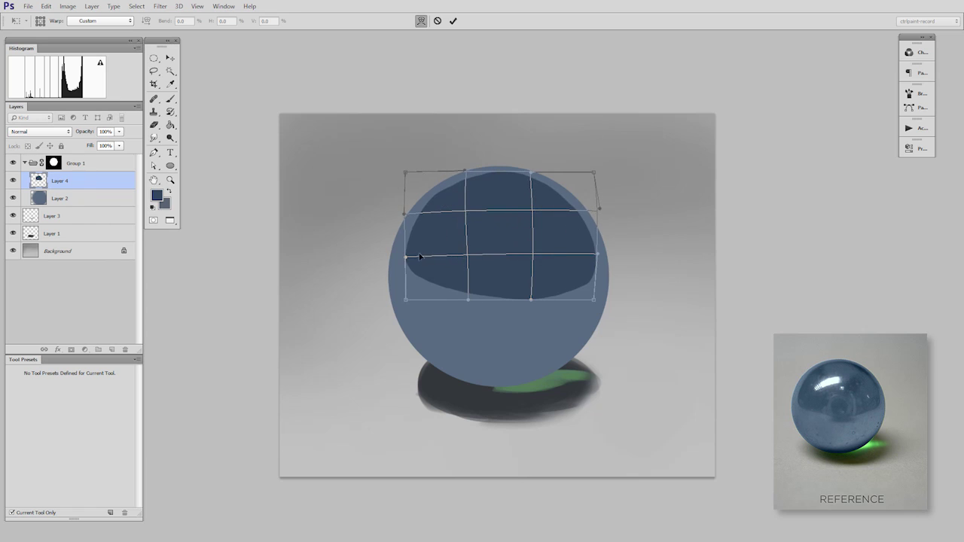
drag(415, 254, 418, 253)
drag(514, 216, 484, 193)
drag(591, 243, 425, 279)
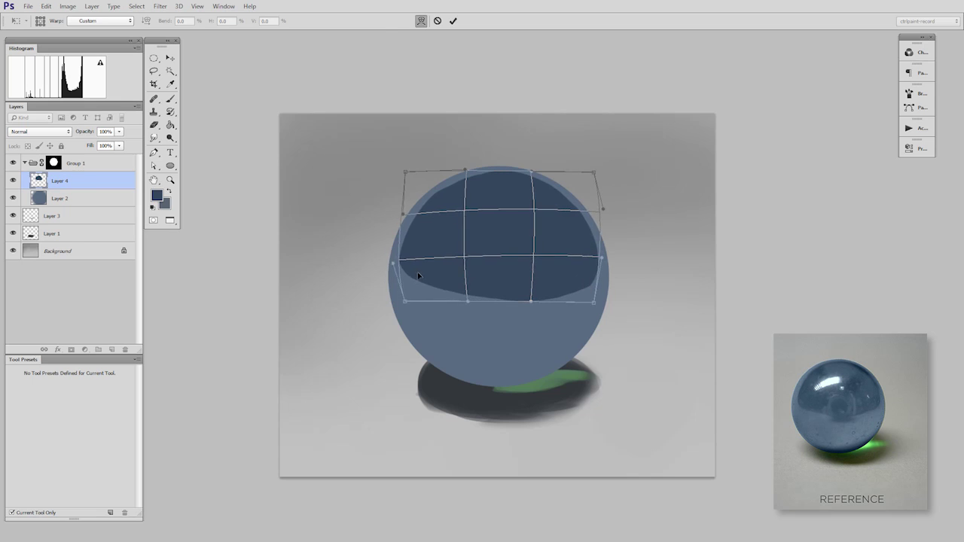
key(Return)
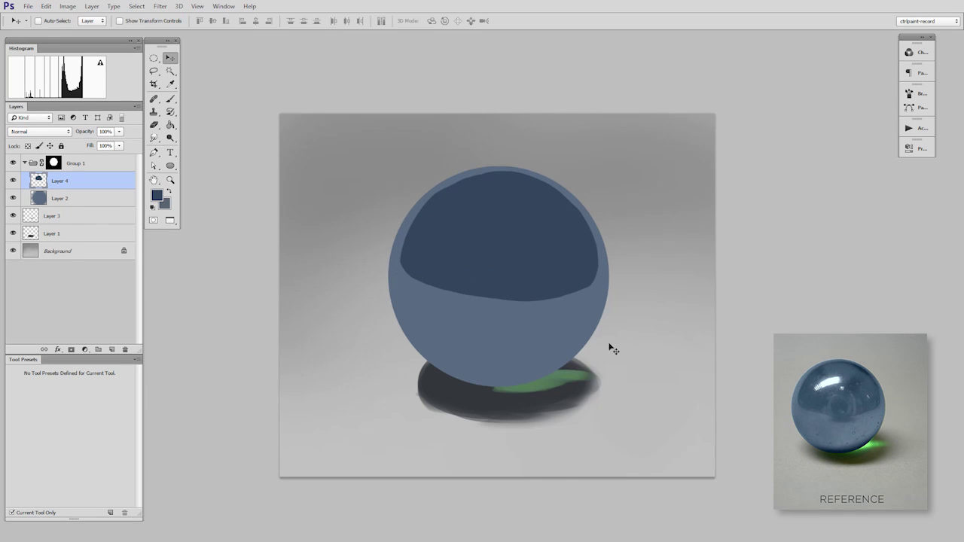
- Add a layer at the top of Group 1 and set up a flat elliptical 50 px brush, tilted upward to the right
key(ctrl+shift+alt+n)
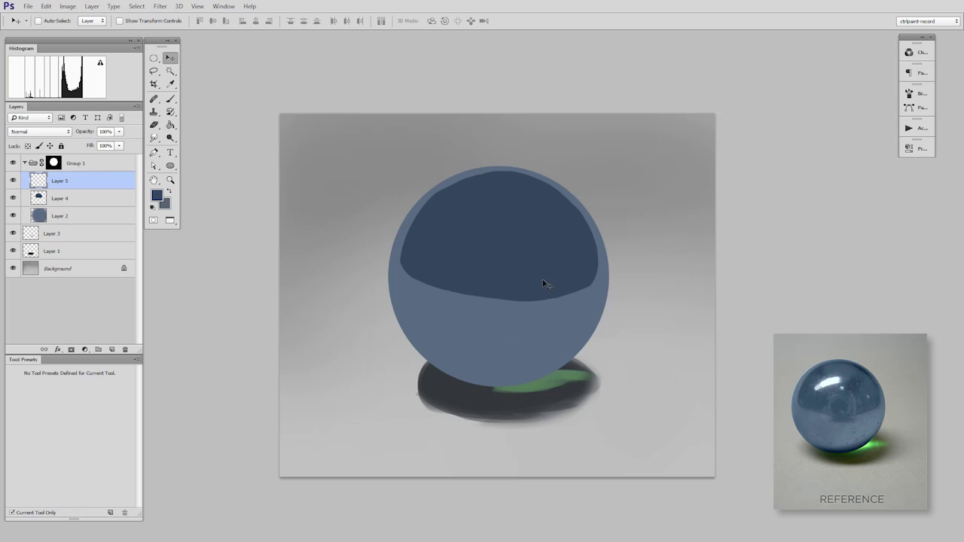
key(b)
right_click(544, 282)
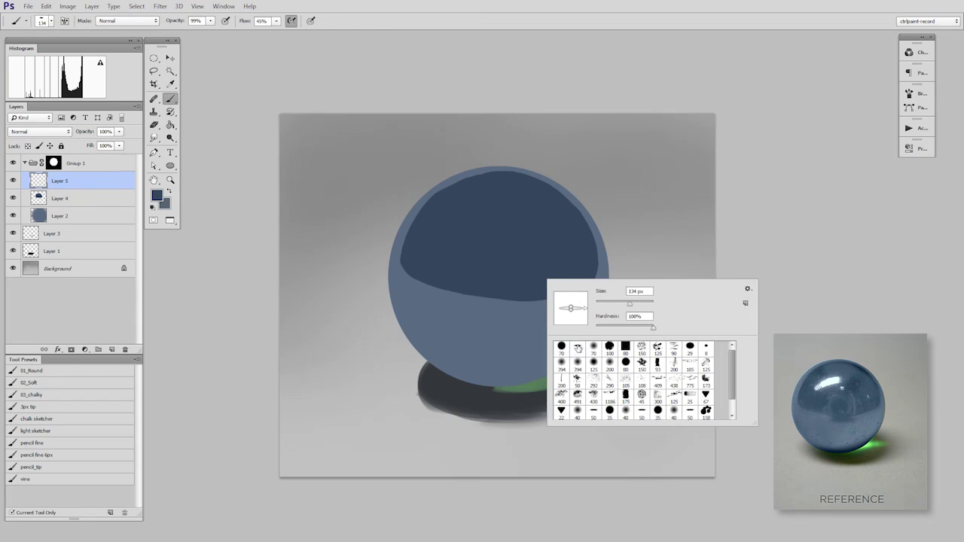
click(479, 221)
key(ctrl+space)
drag(509, 252, 529, 245)
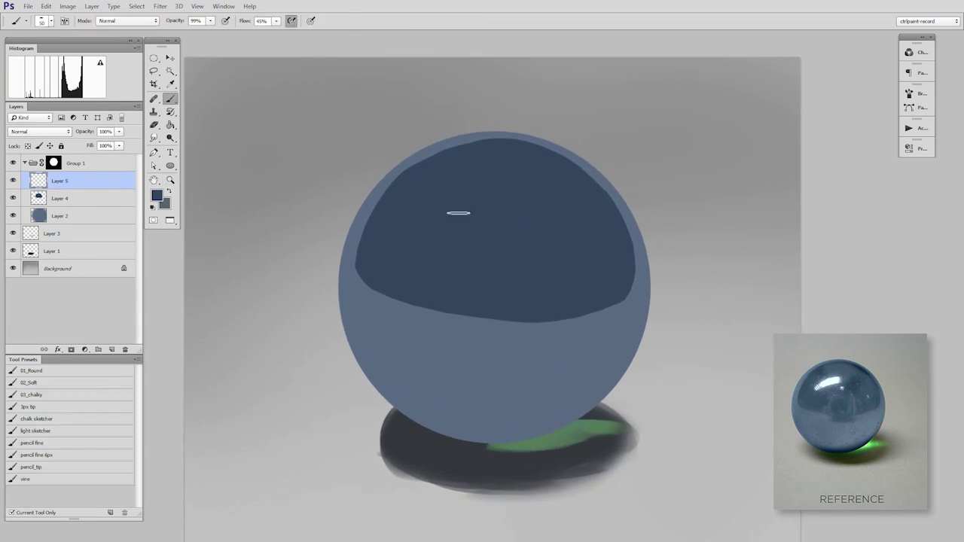
right_click(458, 213)
click(436, 254)
- Paint a curved highlight in pale blue b8c8d6 on the dome's upper left, plus a small dash below its right end
key(n)
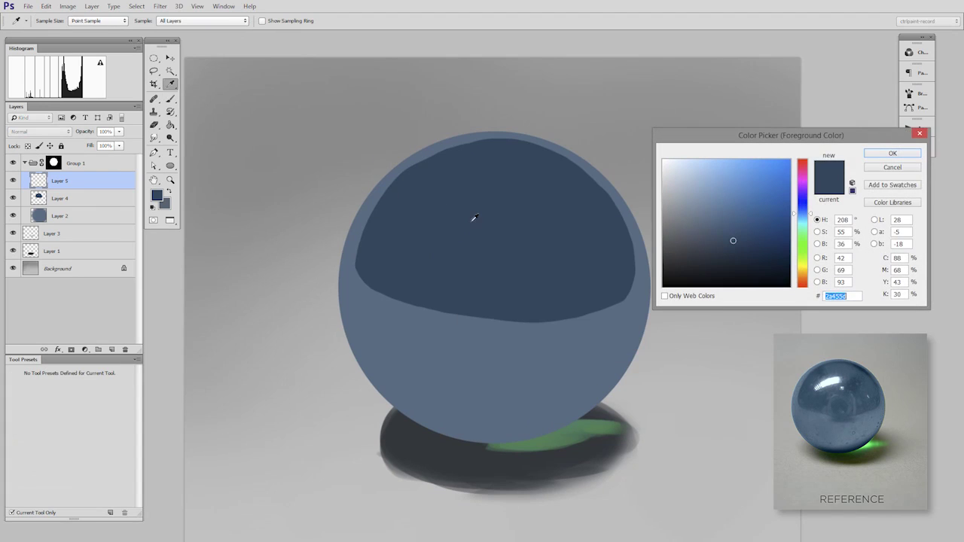
drag(728, 229, 682, 179)
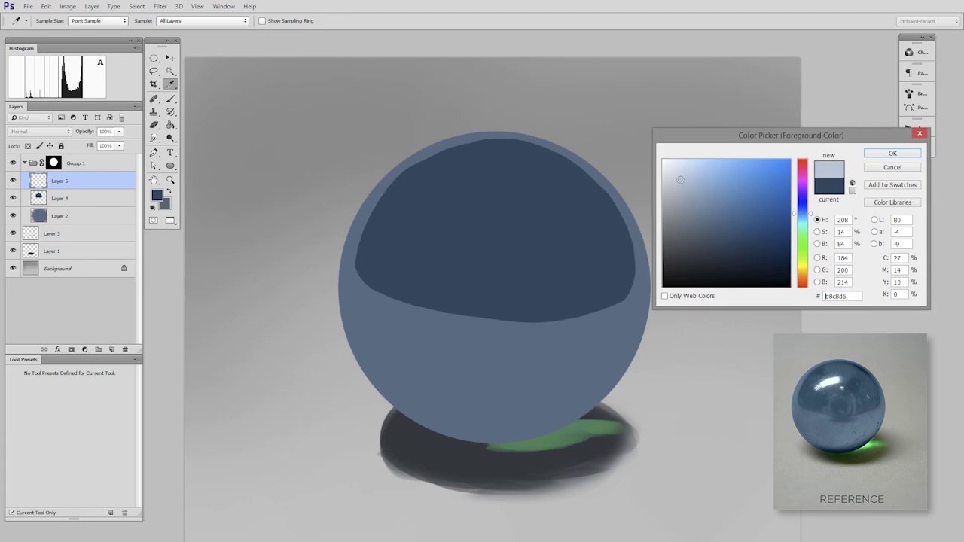
click(883, 154)
mouse_move(442, 197)
mouse_down()
mouse_move(411, 218)
mouse_move(444, 214)
mouse_move(421, 210)
mouse_move(470, 187)
mouse_move(444, 212)
mouse_move(464, 190)
mouse_up()
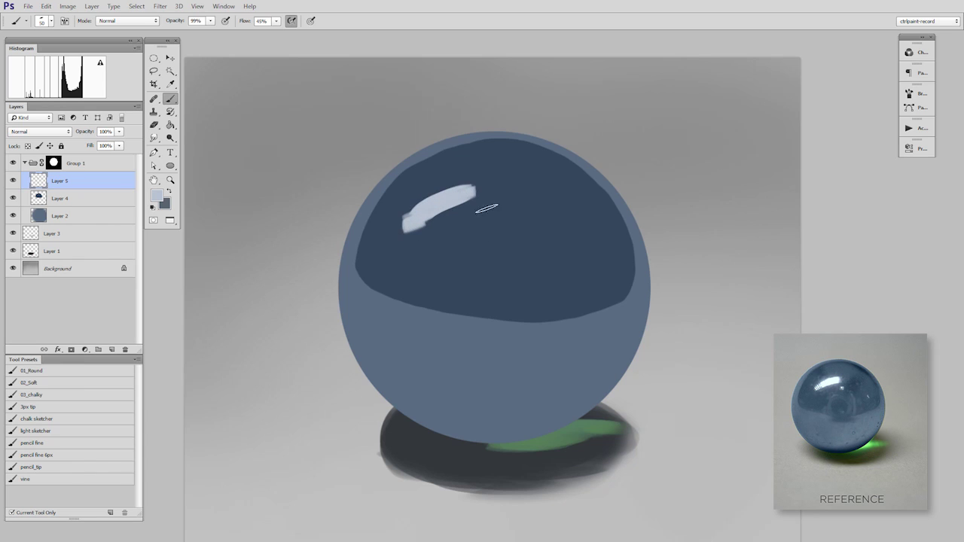
drag(482, 224, 499, 218)
- Erase the ragged ends and edges of the long highlight and trim the small dash into a short rounded spot
key(e)
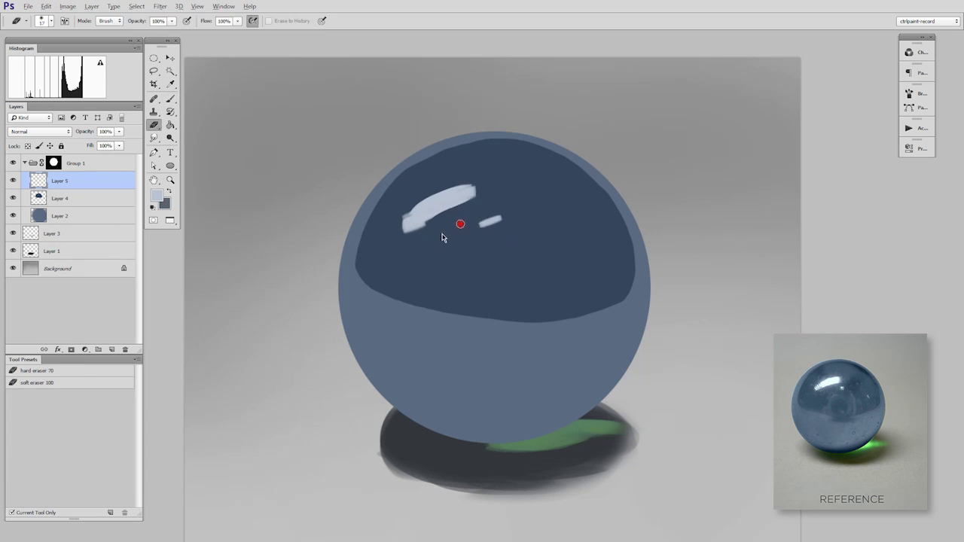
right_click(452, 230)
click(463, 297)
click(422, 275)
mouse_move(439, 235)
mouse_down()
mouse_move(412, 244)
mouse_move(443, 223)
mouse_move(408, 208)
mouse_move(389, 219)
mouse_move(415, 198)
mouse_move(412, 230)
mouse_up()
key(b)
key(e)
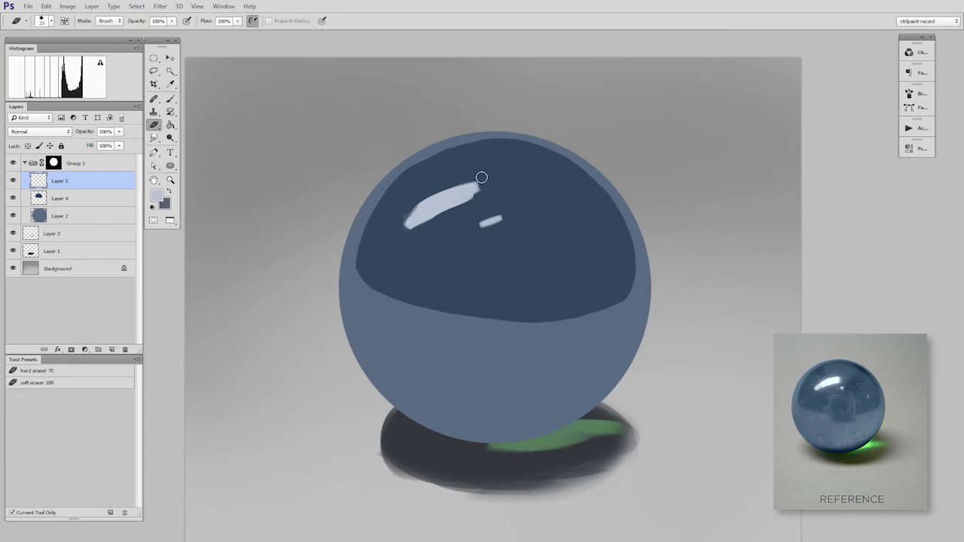
key(b)
key(e)
drag(499, 219, 494, 226)
key(b)
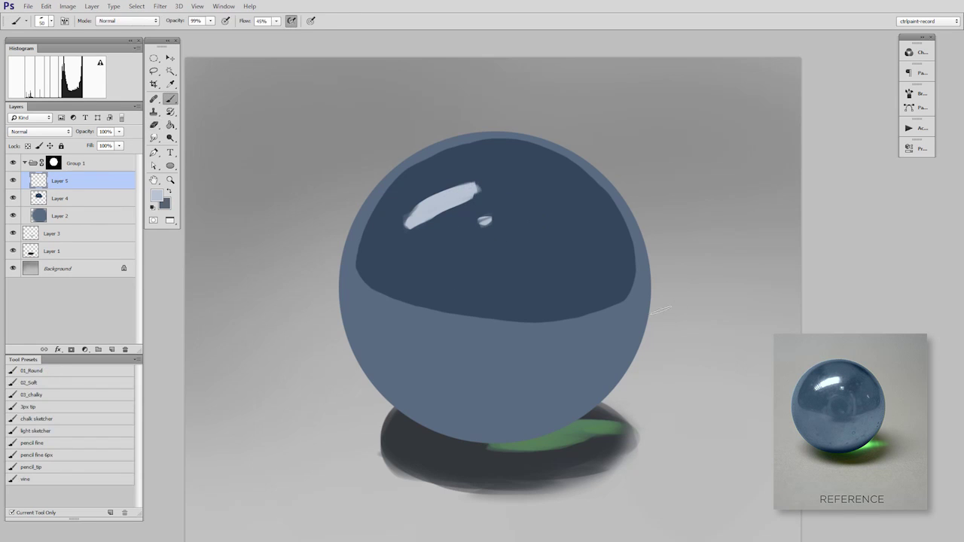
- Rotate the highlight layer 3.67° clockwise and nudge it slightly upward on the dome
key(ctrl+minus)
key(ctrl+t)
drag(608, 171, 609, 183)
drag(499, 218, 499, 215)
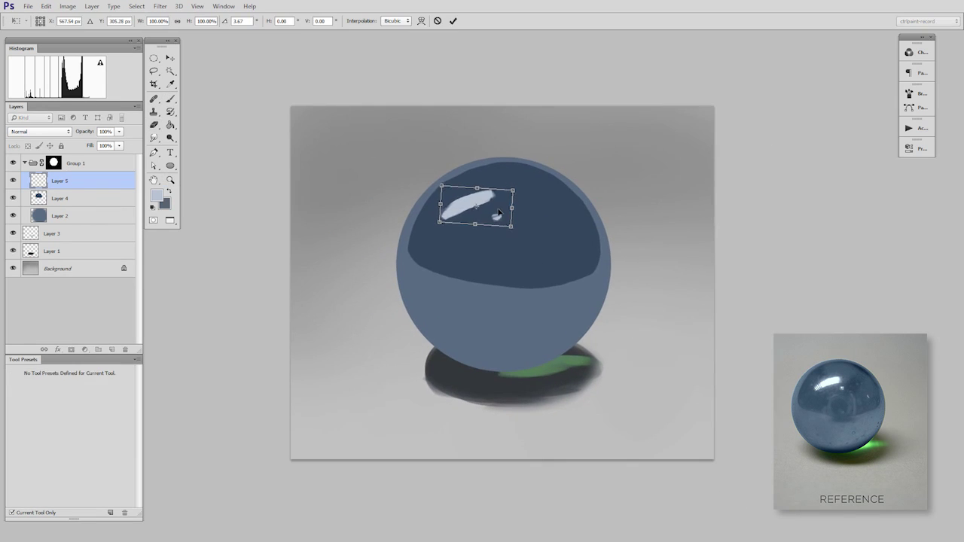
key(Return)
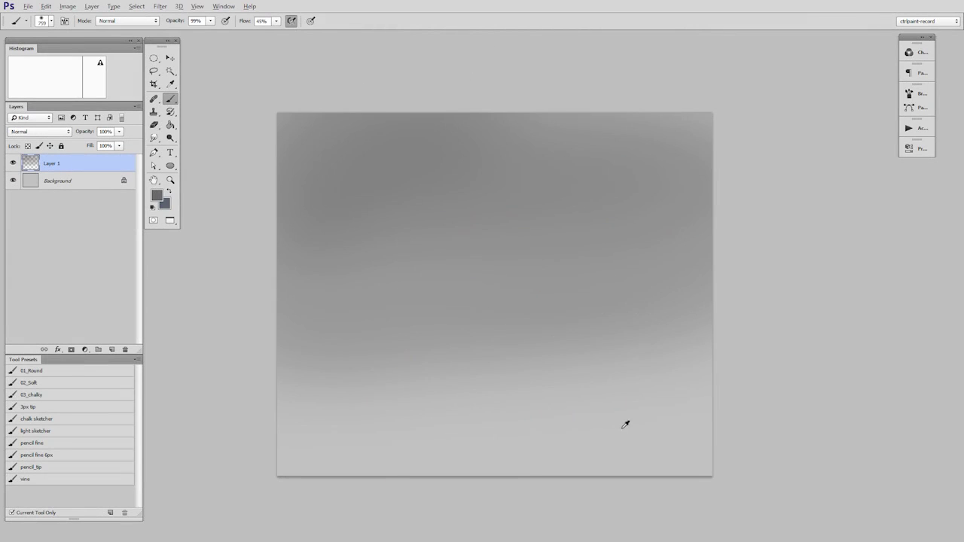
- Blend the background gradient on Layer 1 with sampled light grey across the lower area and sampled darker grey along the top and left side
alt+click(625, 425)
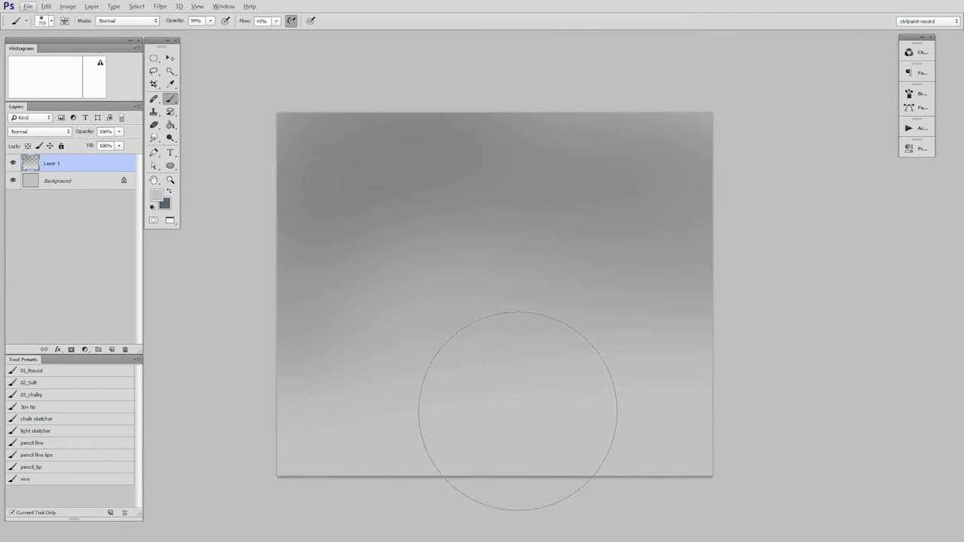
drag(526, 410, 511, 423)
mouse_move(429, 413)
mouse_down()
mouse_move(592, 420)
mouse_move(390, 302)
mouse_move(689, 174)
mouse_up()
alt+click(684, 177)
drag(635, 141, 292, 275)
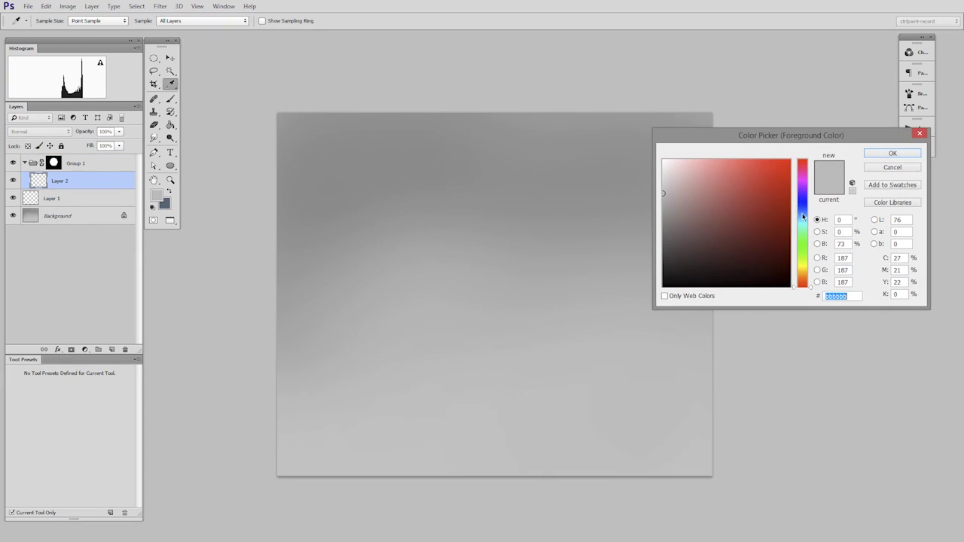
- Set the foreground to muted blue 4f6578 and paint it on Layer 2 until the masked sphere is filled
click(803, 214)
click(705, 193)
click(710, 223)
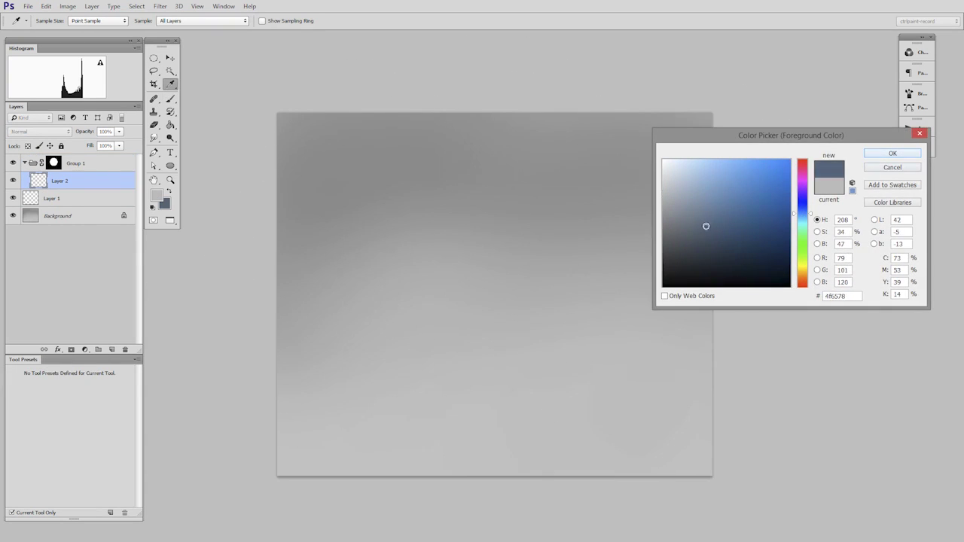
click(893, 153)
key(b)
mouse_move(396, 290)
mouse_down()
mouse_move(392, 271)
mouse_move(609, 349)
mouse_up()
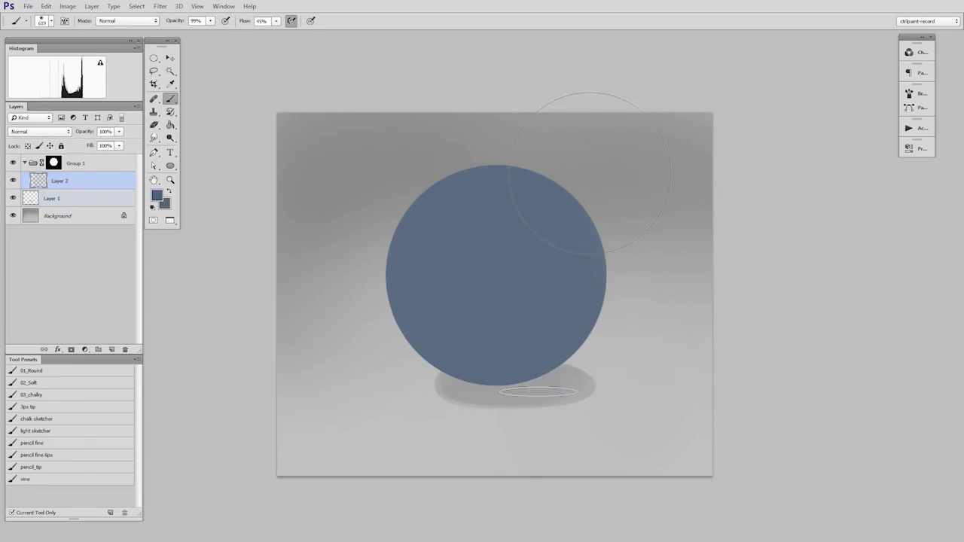
- Paint an elliptical shadow beneath the sphere on Layer 1 and start transforming it
mouse_move(542, 387)
mouse_down()
mouse_move(472, 393)
mouse_move(479, 374)
mouse_move(554, 401)
mouse_move(482, 398)
mouse_move(481, 372)
mouse_move(469, 395)
mouse_move(540, 408)
mouse_move(522, 425)
mouse_move(563, 379)
mouse_move(504, 372)
mouse_move(494, 405)
mouse_move(533, 385)
mouse_move(552, 412)
mouse_up()
key(ctrl+t)
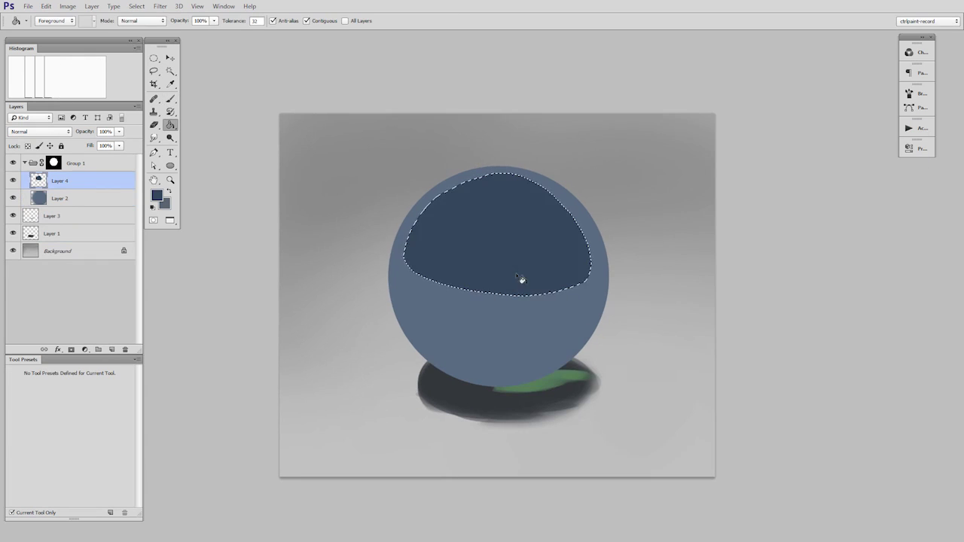
- Deselect the dark blue dome-shaped fill, nudge it slightly and start warping it
key(ctrl+d)
key(v)
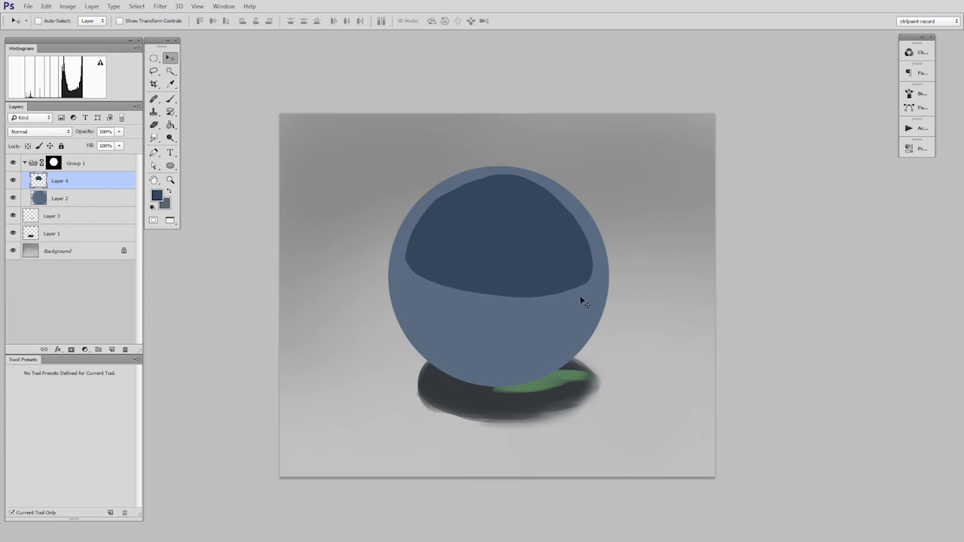
key(ctrl+t)
right_click(540, 250)
click(562, 324)
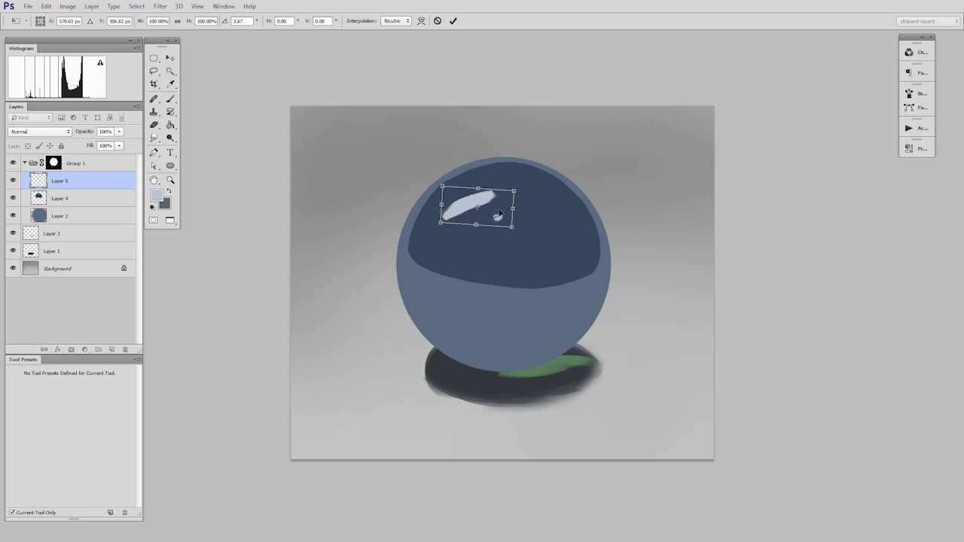
- Shift the rotated highlights slightly up and left on the dome, apply the transform and return to the Brush
drag(499, 210, 497, 210)
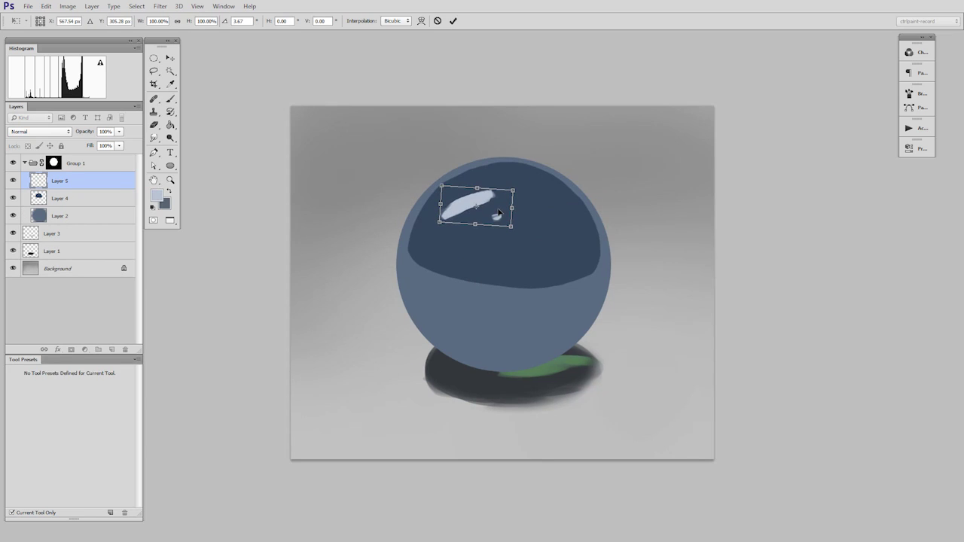
key(Return)
key(b)
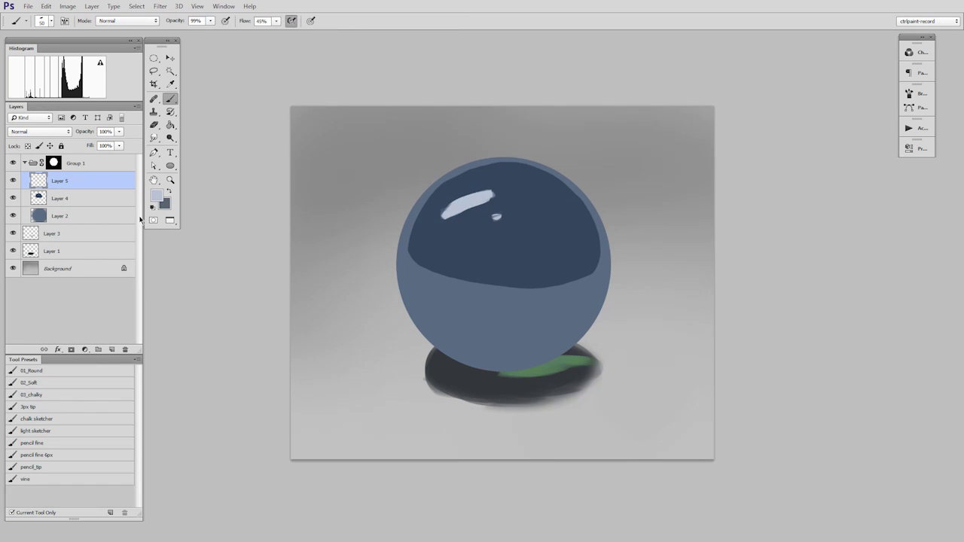